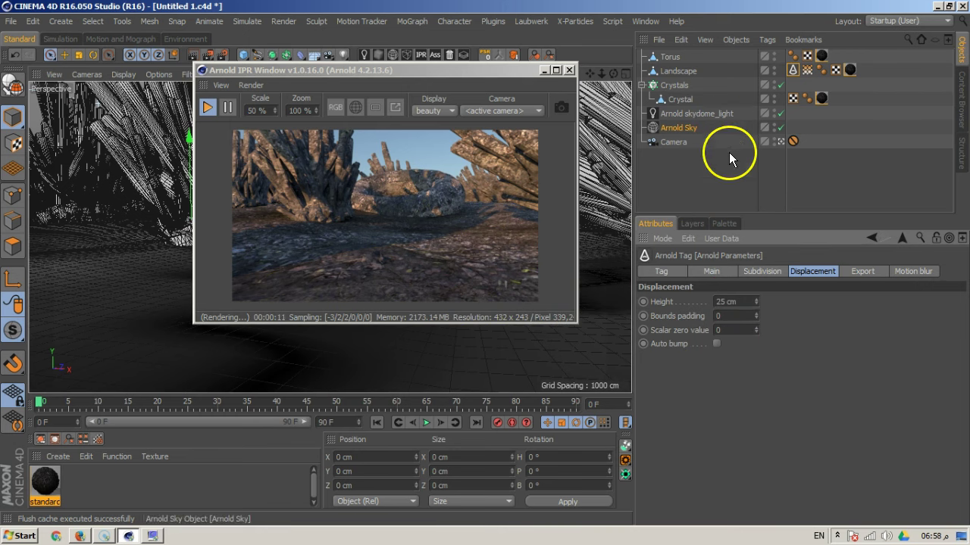
Open the standard material's shader network and arrange the editor and IPR windows side by side.
left_click(802, 298)
left_click_drag(407, 75, 243, 63)
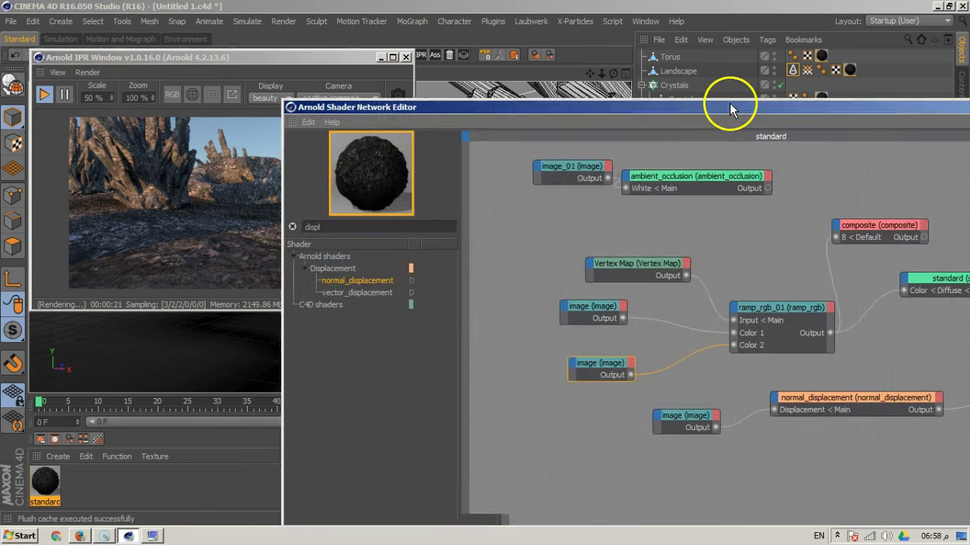
left_click_drag(730, 103, 389, 46)
left_click(614, 211)
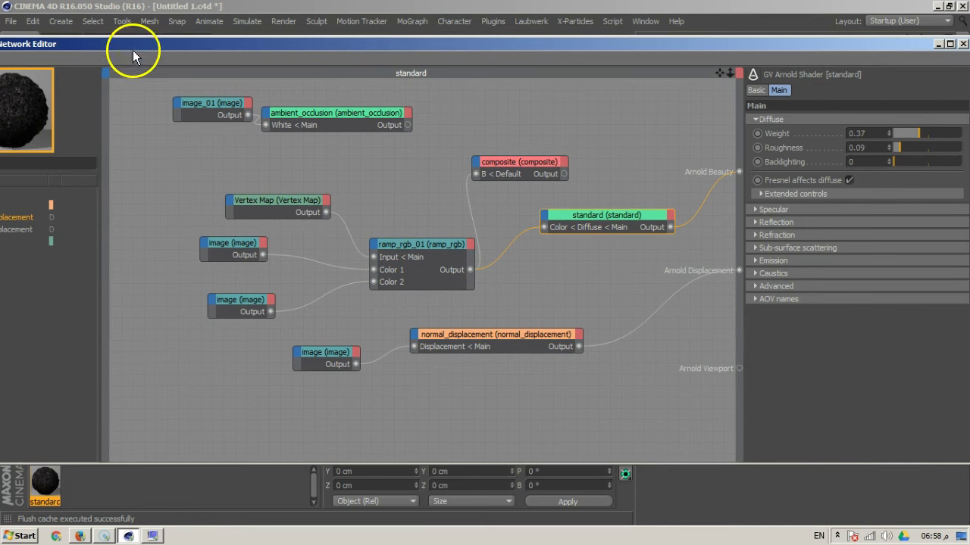
left_click_drag(132, 50, 292, 75)
left_click_drag(76, 174, 590, 199)
left_click_drag(838, 72, 532, 48)
Frame all nodes of the shader network and place the editor so the whole IPR render stays uncovered.
right_click(486, 149)
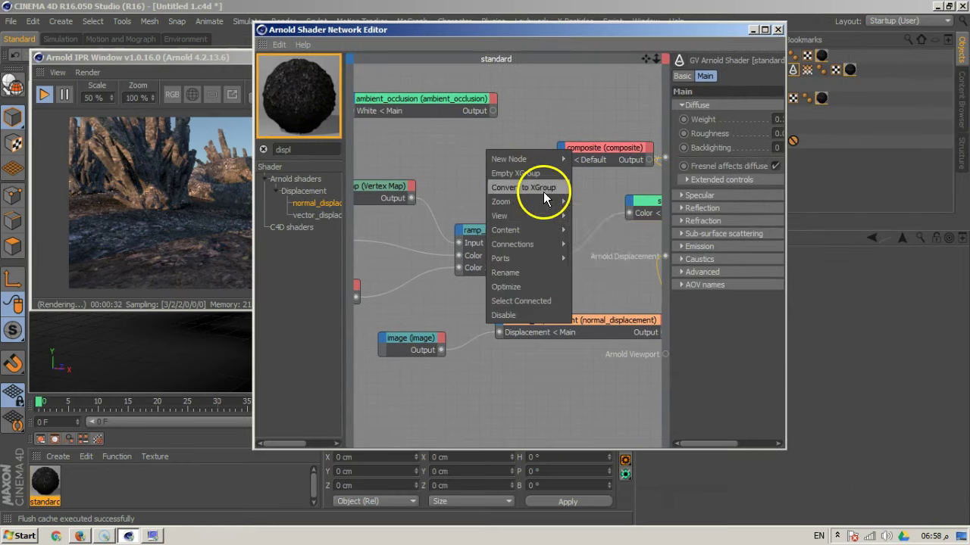
mouse_move(550, 248)
mouse_move(549, 231)
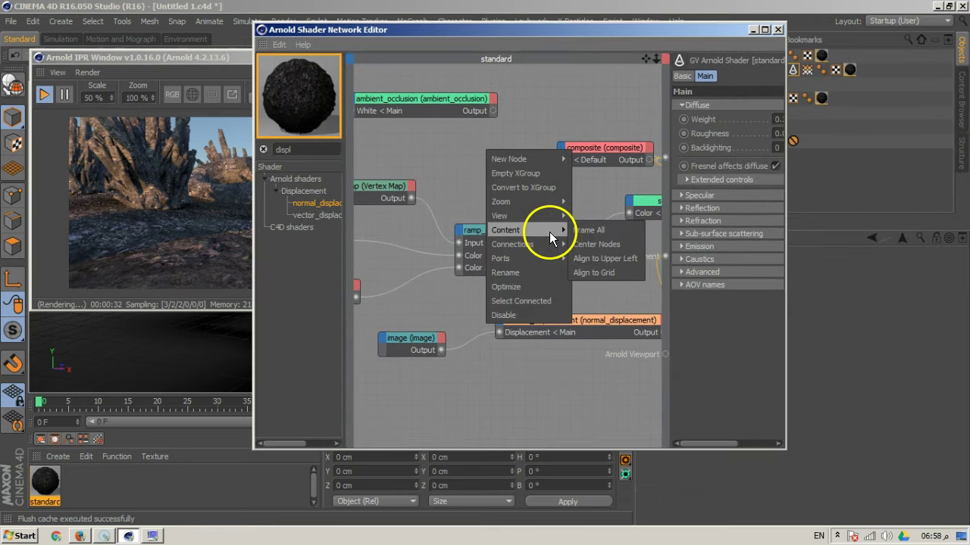
left_click(604, 231)
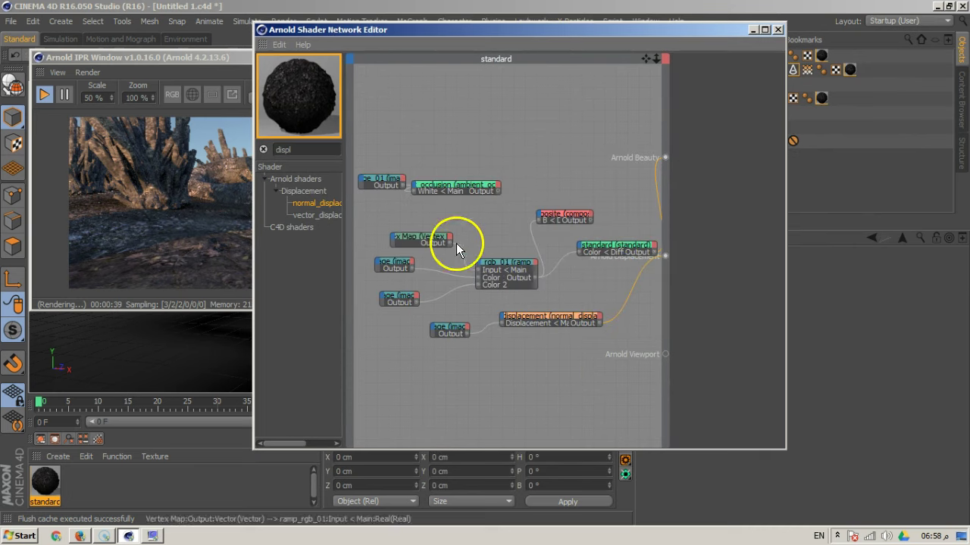
left_click_drag(478, 42, 643, 32)
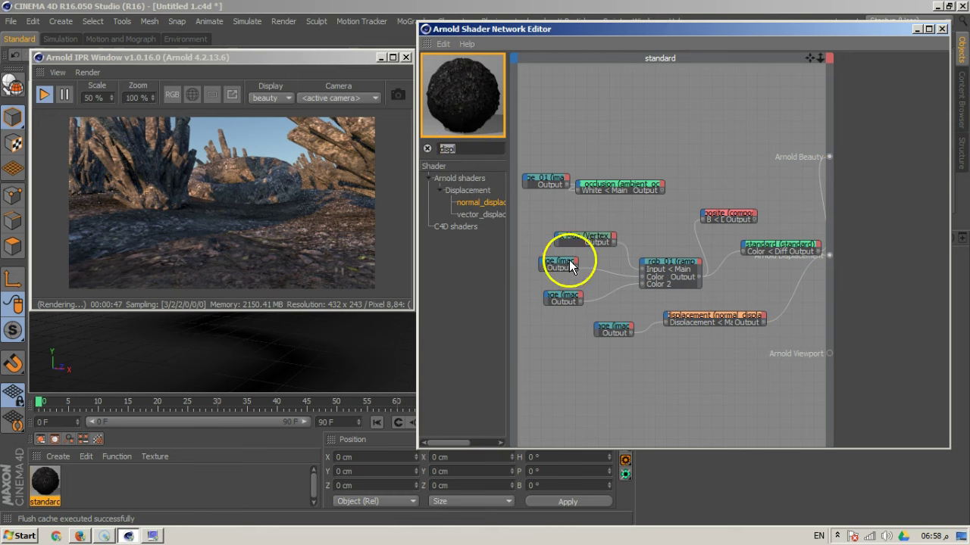
Set the standard shader's specular weight to 0.21, widening the network editor to reach the full setting.
left_click(769, 250)
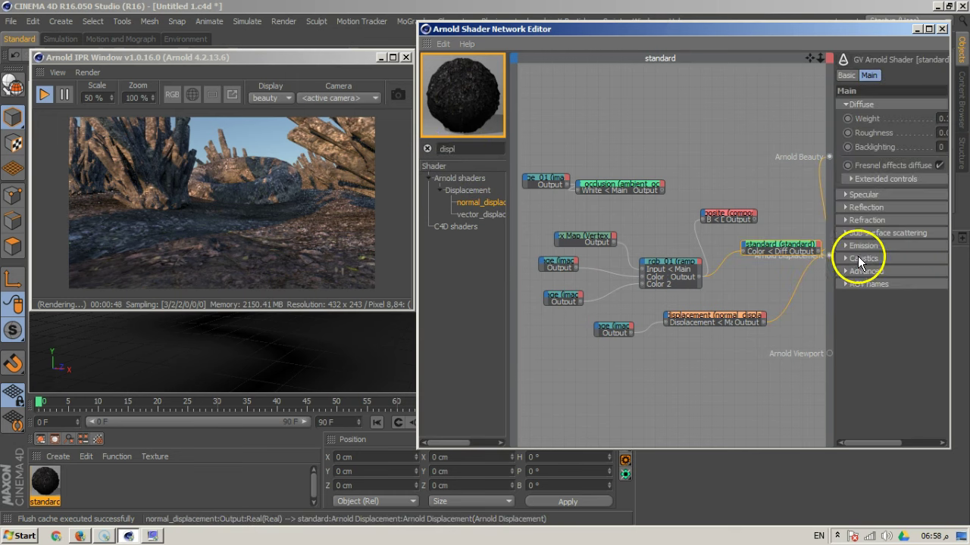
left_click(874, 196)
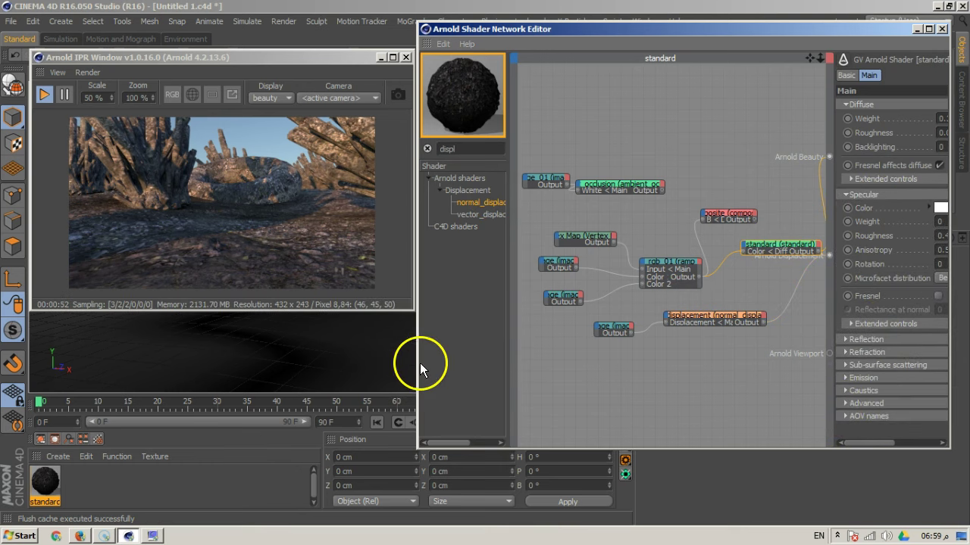
left_click_drag(417, 362, 305, 362)
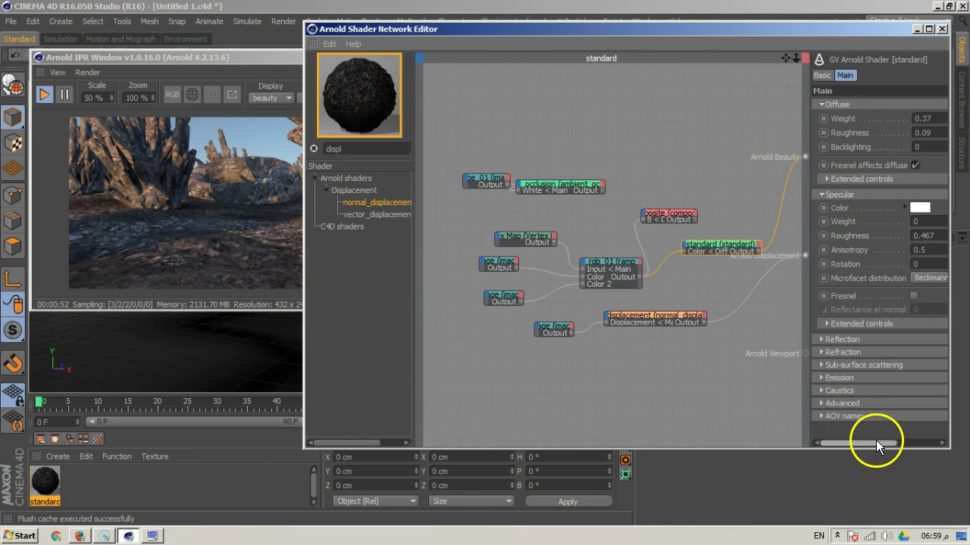
left_click_drag(877, 440, 920, 439)
left_click_drag(889, 221, 897, 221)
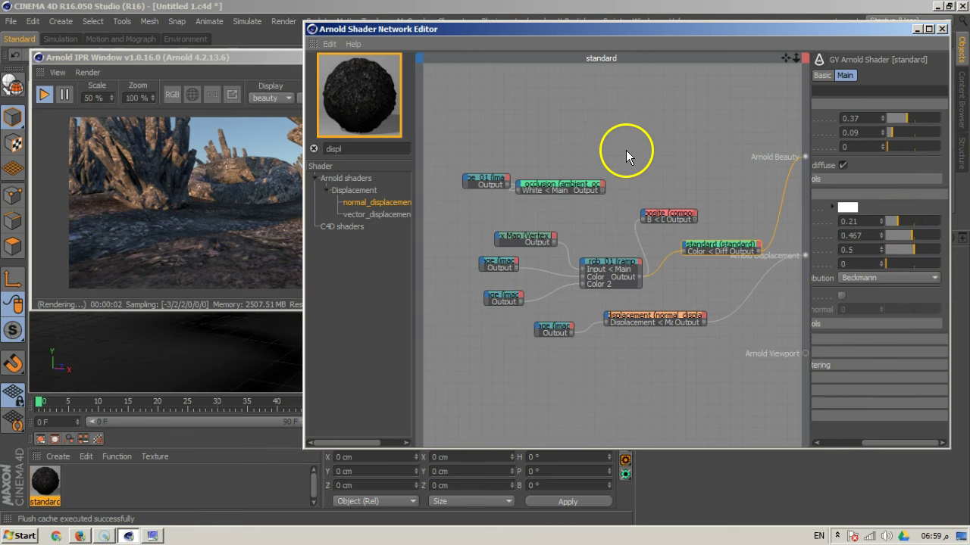
Set the subdivision iterations in the Landscape object's Arnold tag to 1, moving the floating windows out of the way.
left_click_drag(218, 59, 131, 59)
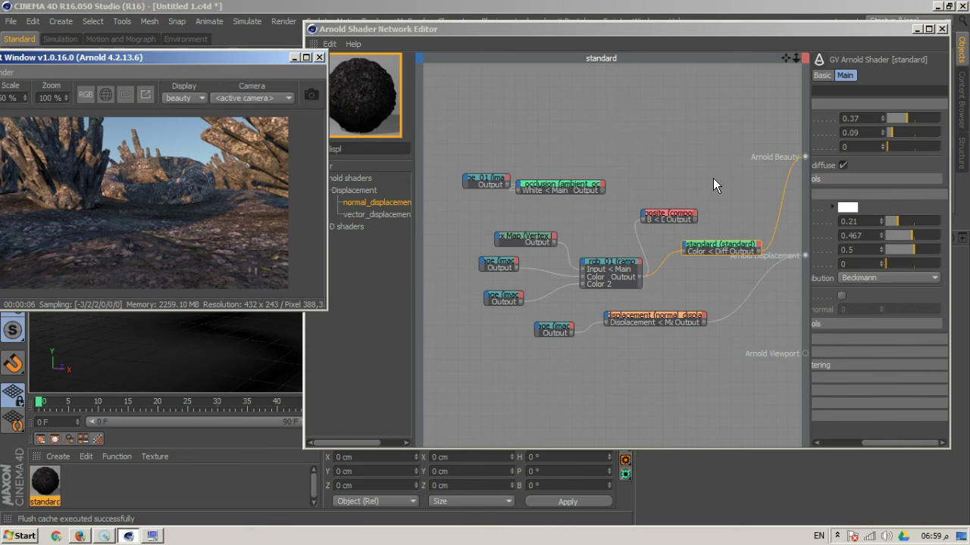
left_click_drag(573, 30, 340, 344)
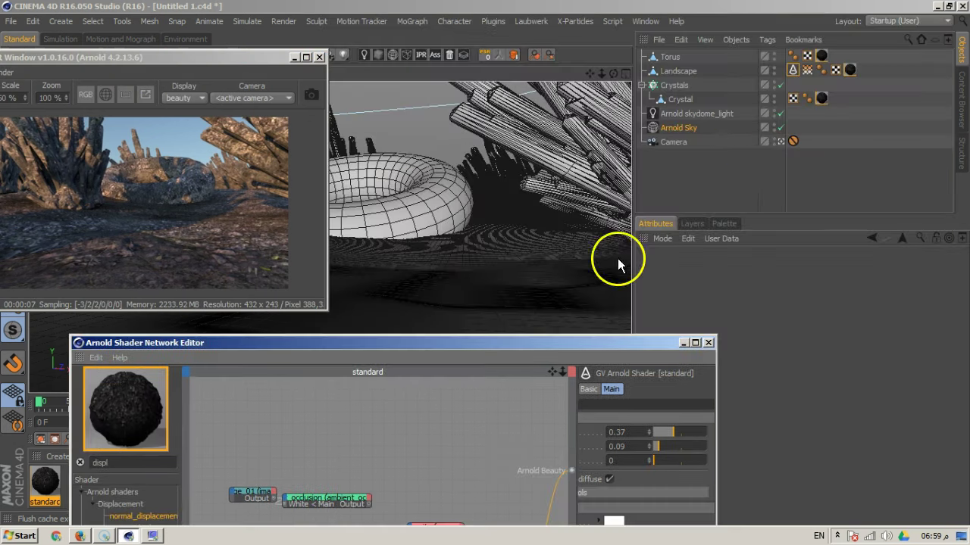
left_click(792, 71)
left_click(762, 271)
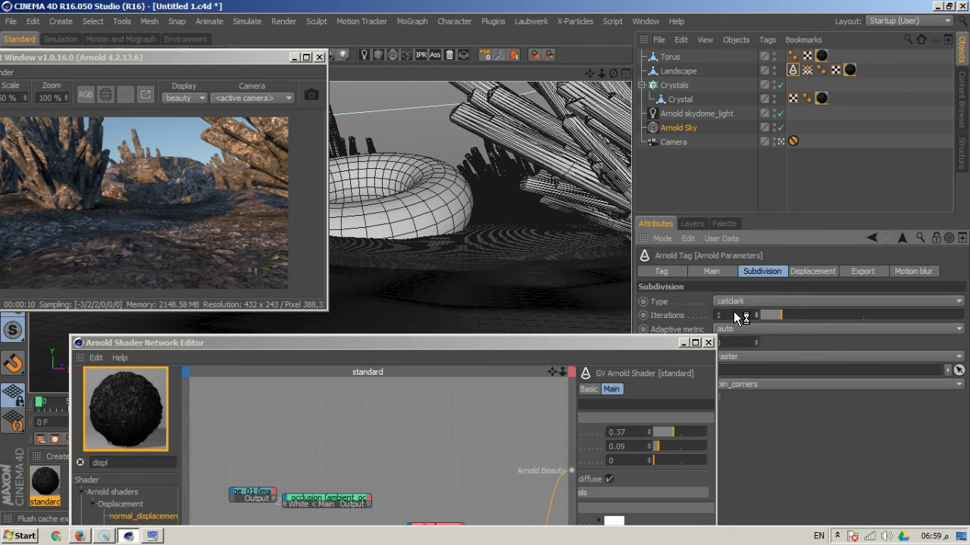
left_click_drag(746, 316, 747, 331)
Bring back the shader network and enable Fresnel for the standard shader's specular, with the IPR render in view.
left_click_drag(368, 345, 622, 36)
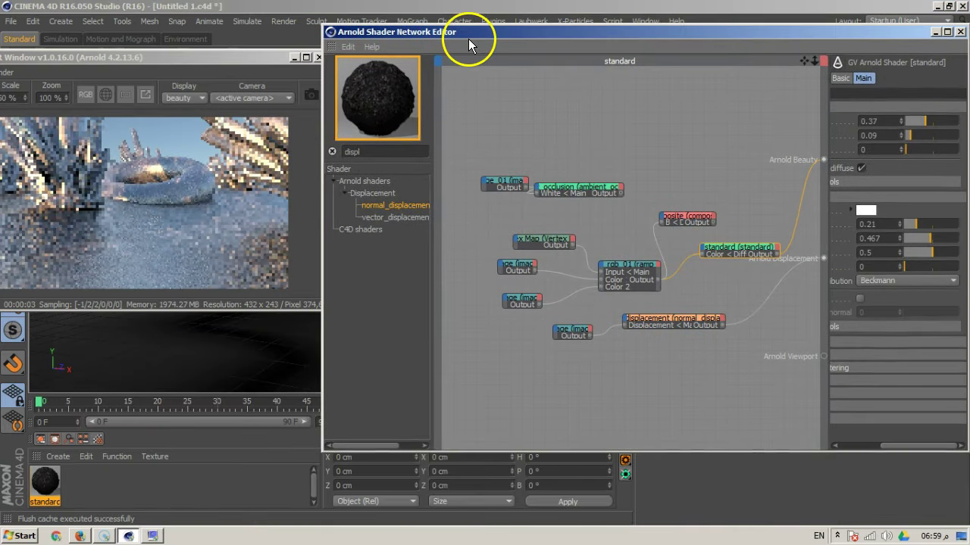
left_click_drag(638, 36, 587, 36)
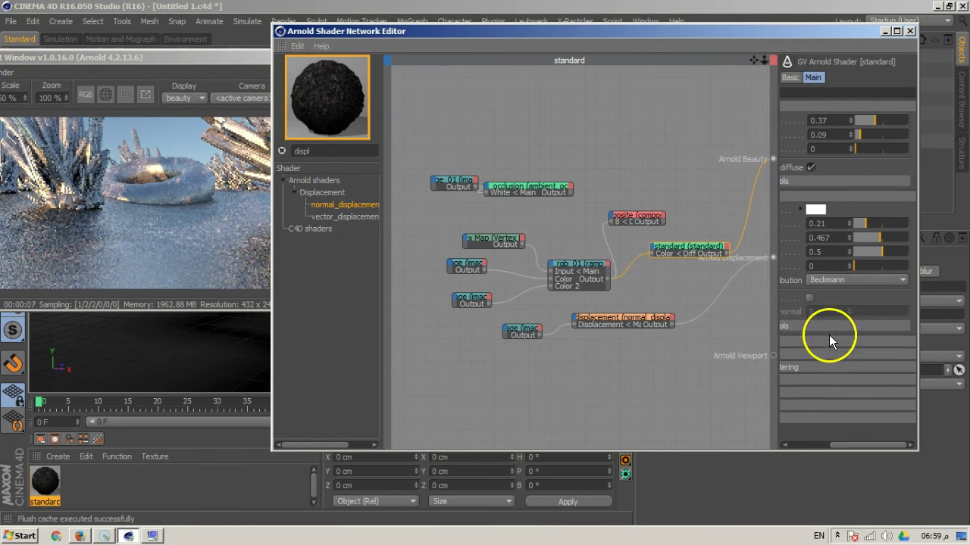
left_click(831, 279)
left_click(831, 295)
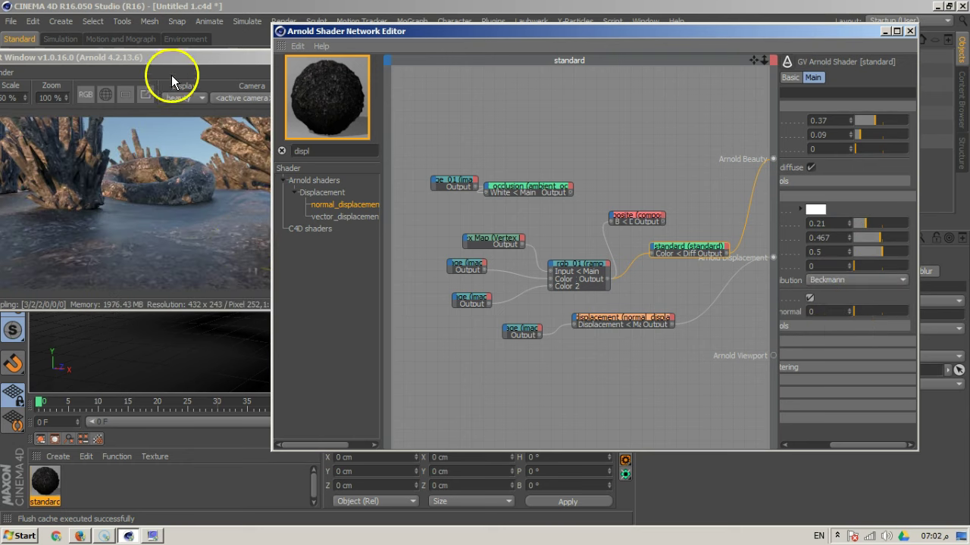
left_click_drag(170, 59, 251, 76)
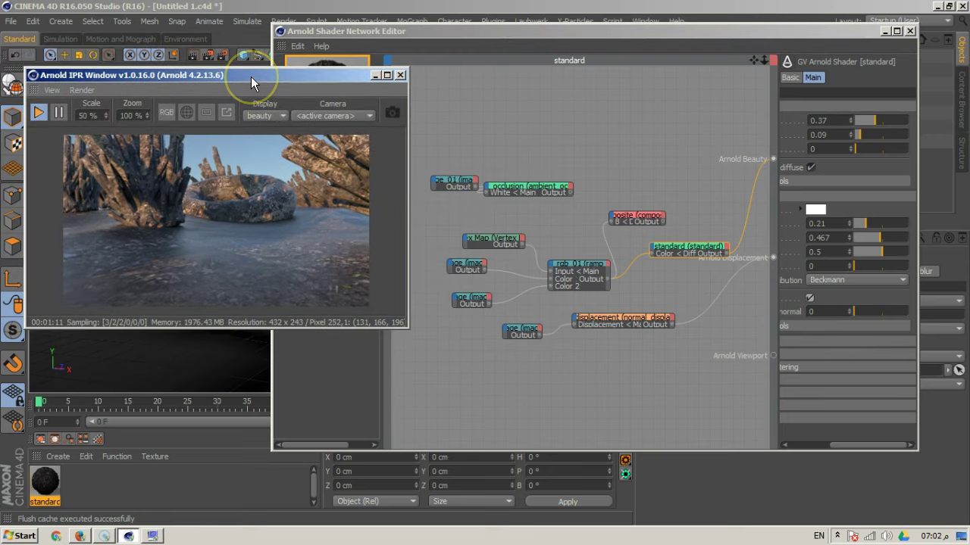
left_click(269, 192)
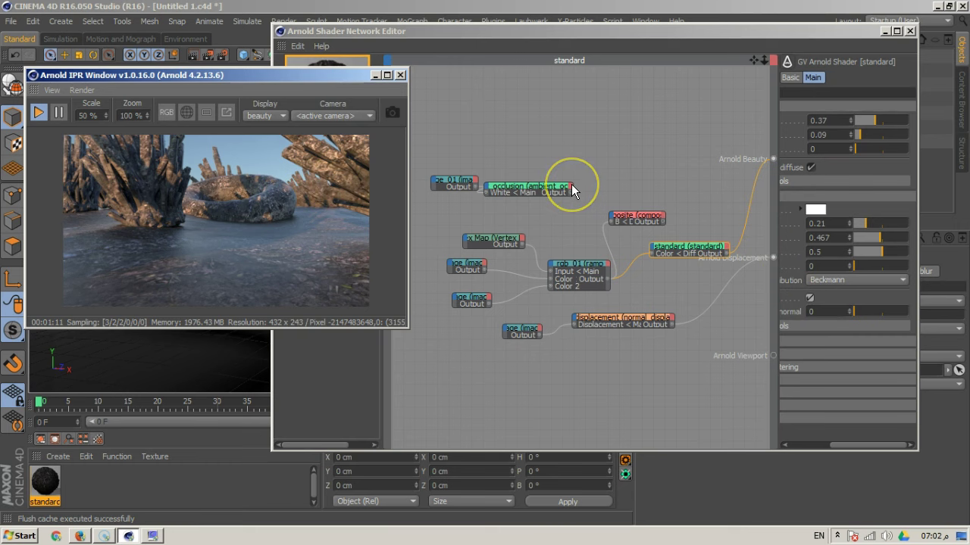
left_click(435, 281)
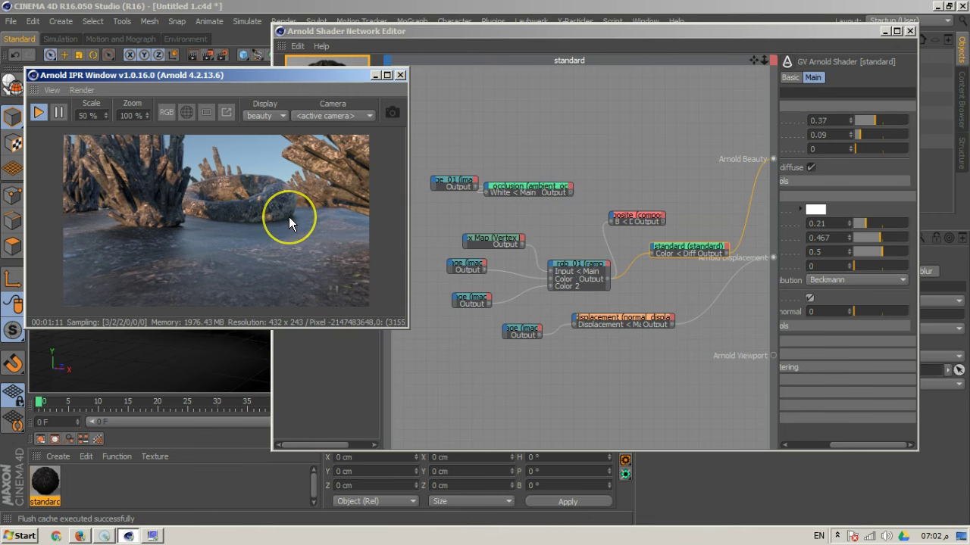
left_click_drag(289, 217, 316, 179)
Duplicate the image node that feeds the displacement and connect the copy to the standard shader's specular roughness.
left_click_drag(523, 193, 549, 169)
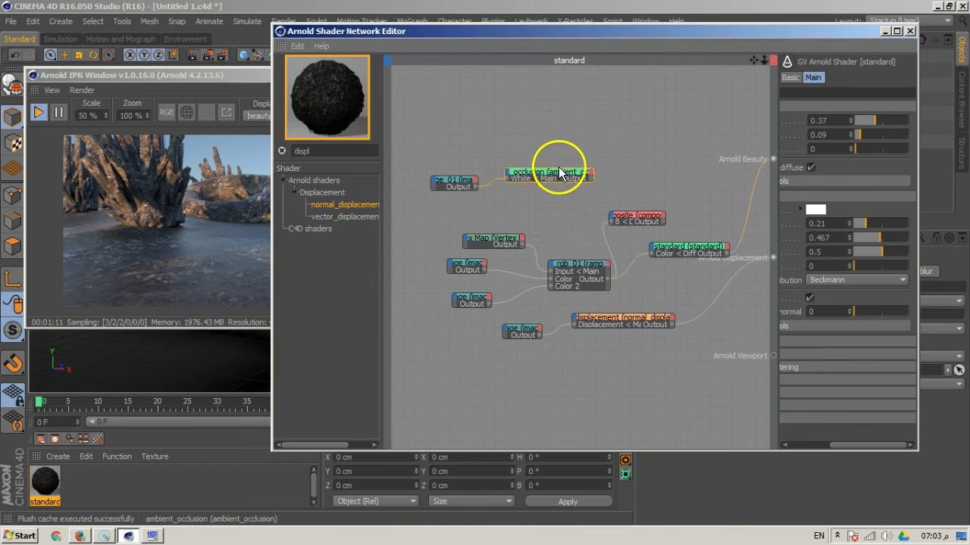
left_click_drag(528, 337, 494, 337)
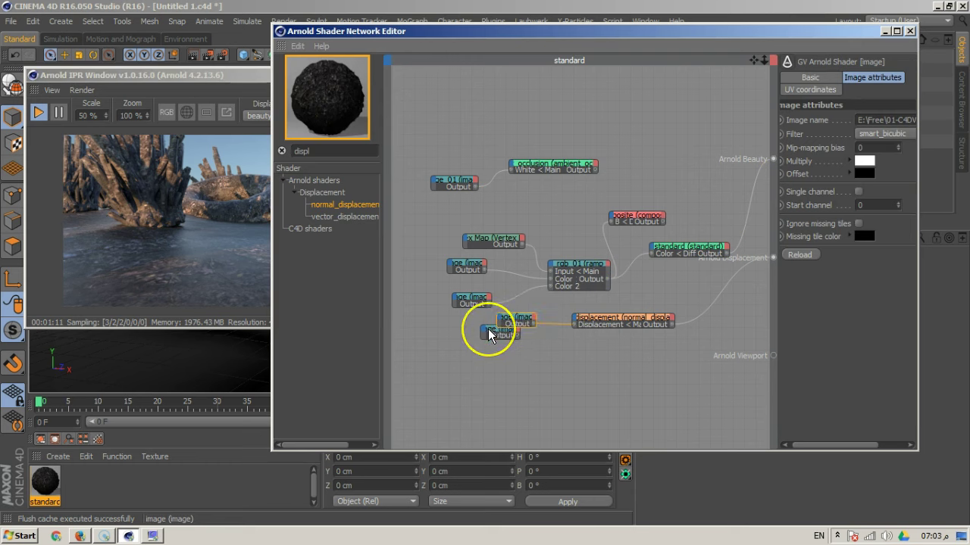
left_click(492, 367)
left_click_drag(492, 337, 806, 298)
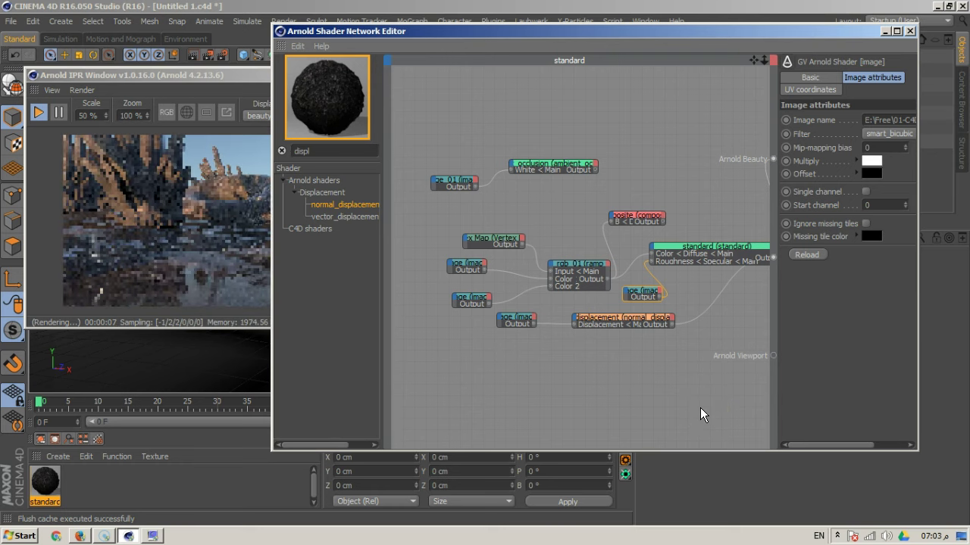
left_click(672, 306)
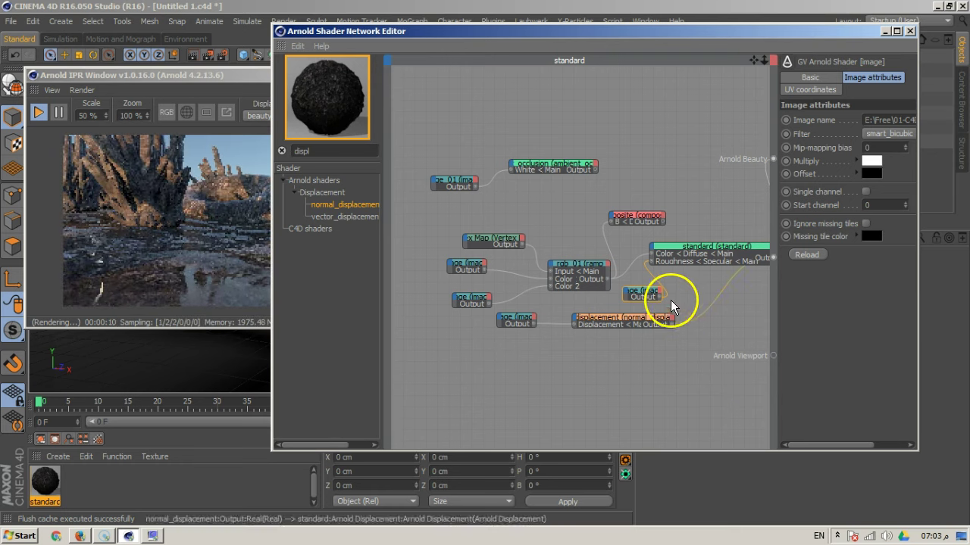
Set the standard shader's specular reflectance at normal to 0.5, with the editor and IPR windows rearranged side by side.
left_click_drag(591, 31, 701, 34)
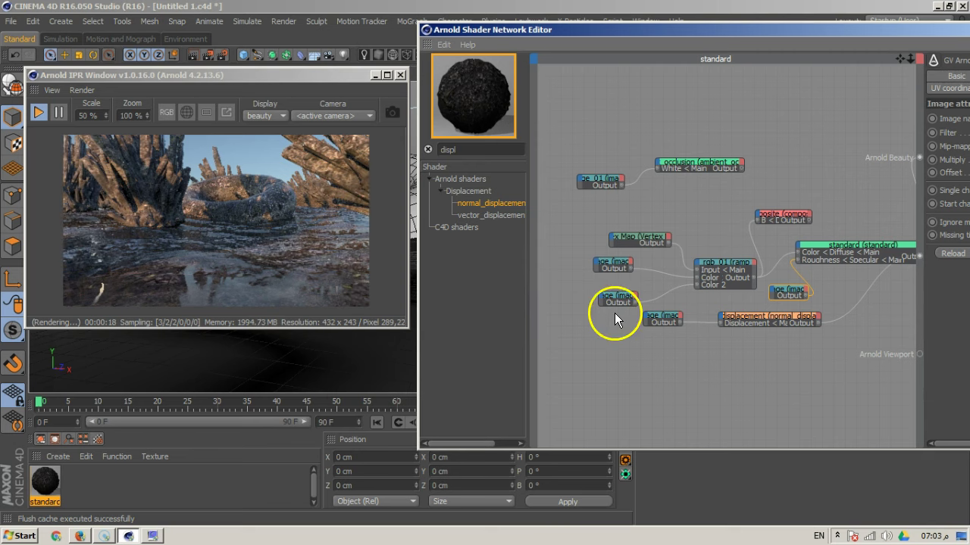
left_click_drag(303, 70, 222, 53)
left_click_drag(538, 31, 436, 33)
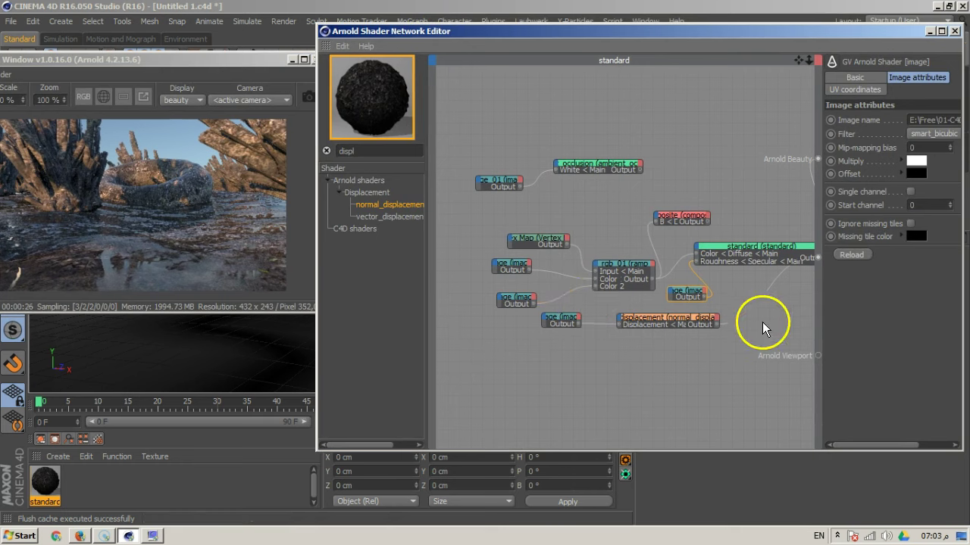
left_click(758, 250)
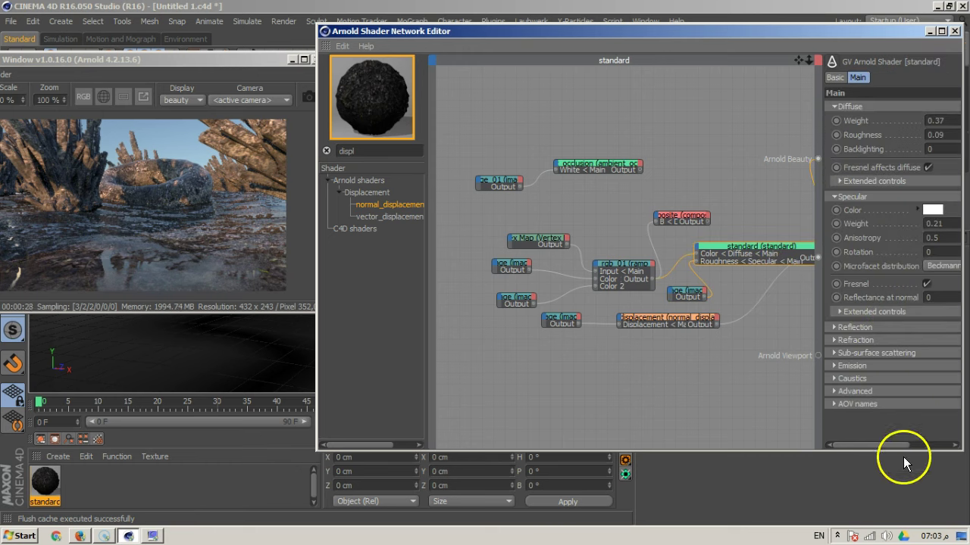
left_click_drag(887, 446, 918, 440)
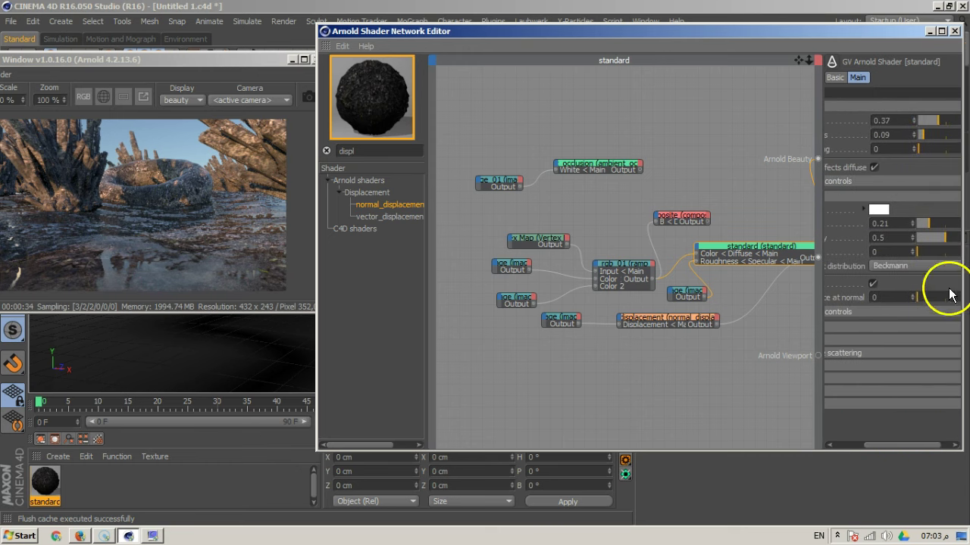
left_click_drag(915, 298, 945, 305)
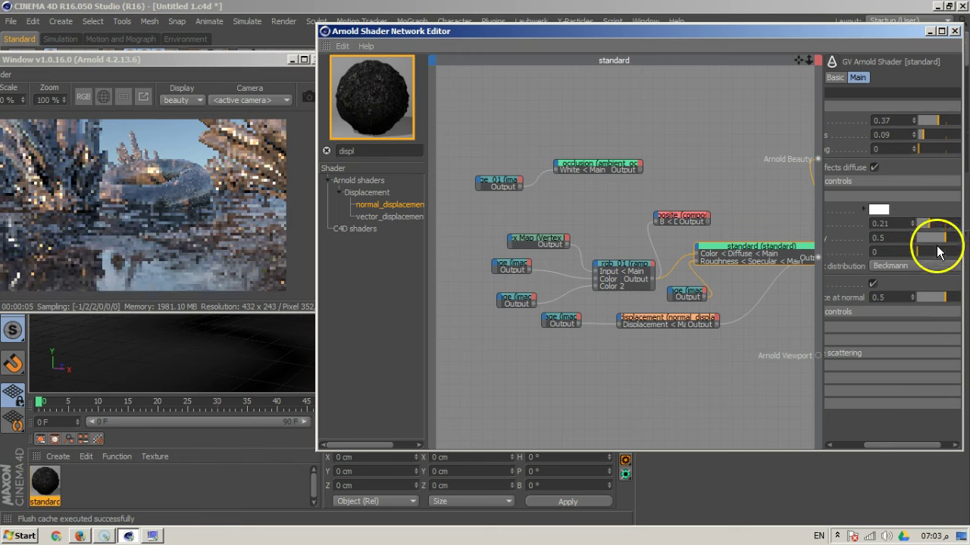
Lower the standard shader's specular weight to 0.06 and leave its Fresnel option enabled.
left_click_drag(920, 231, 917, 250)
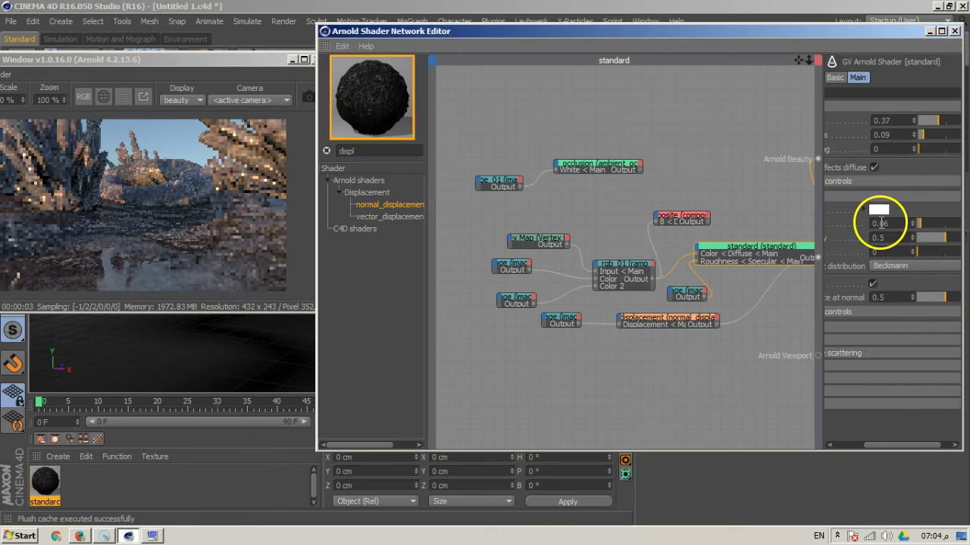
left_click(887, 287)
left_click(889, 302)
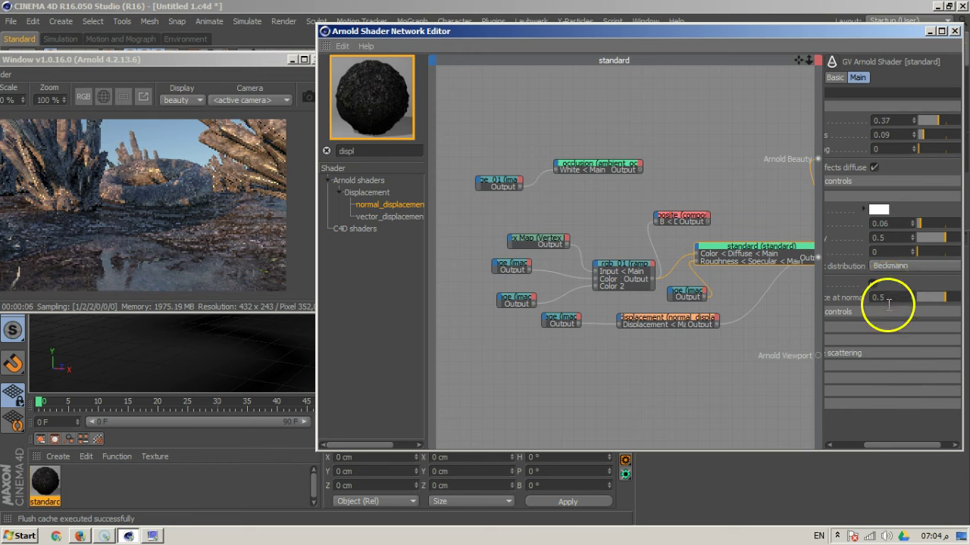
left_click(915, 344)
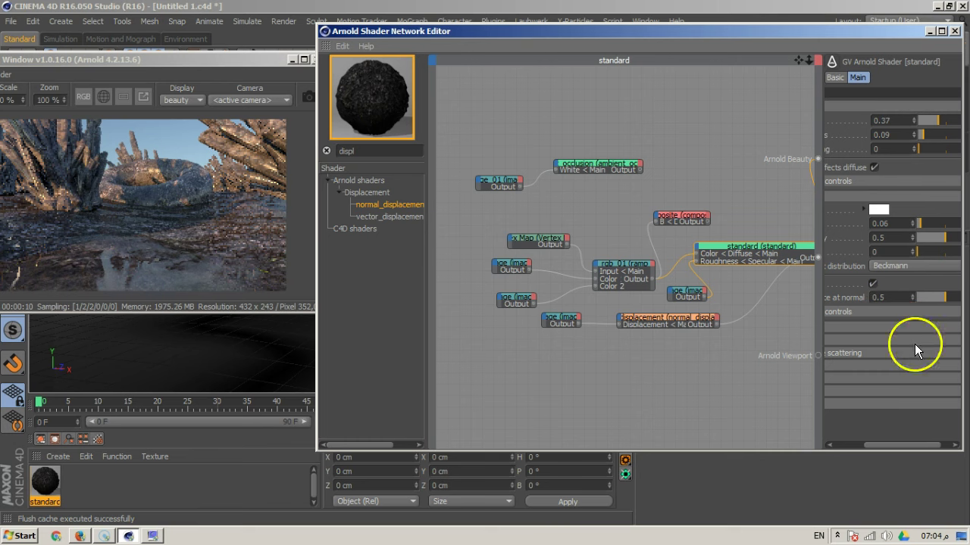
Try a diffuse weight of 0.5 on the standard shader, and lower it to 0.25.
left_click_drag(894, 444, 909, 445)
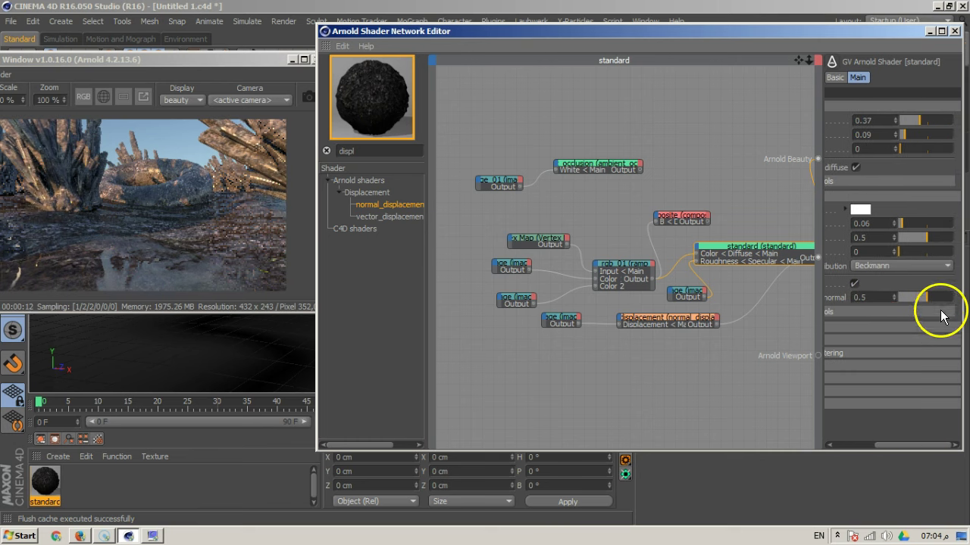
mouse_move(905, 446)
left_mouse_down()
mouse_move(868, 448)
mouse_move(915, 446)
left_mouse_up()
left_click_drag(925, 121, 927, 122)
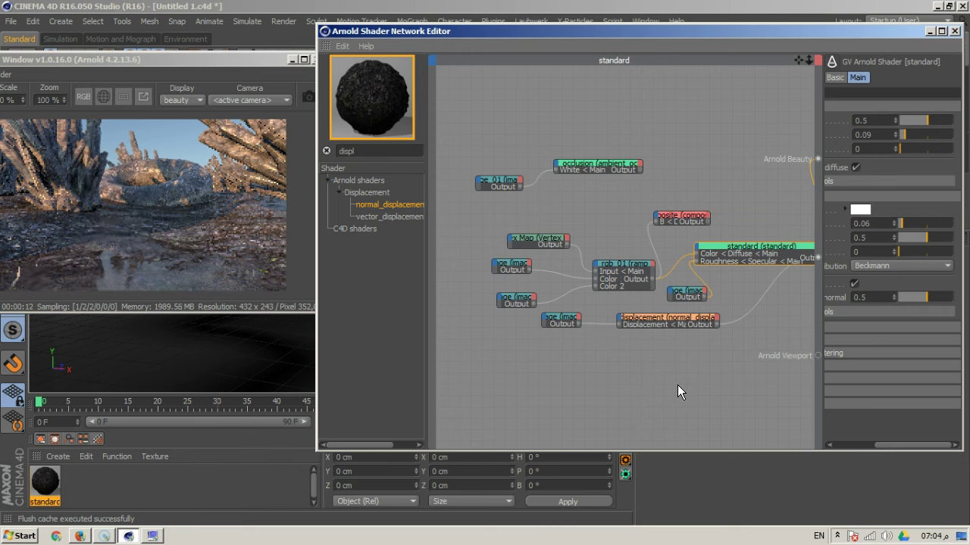
left_click(643, 387)
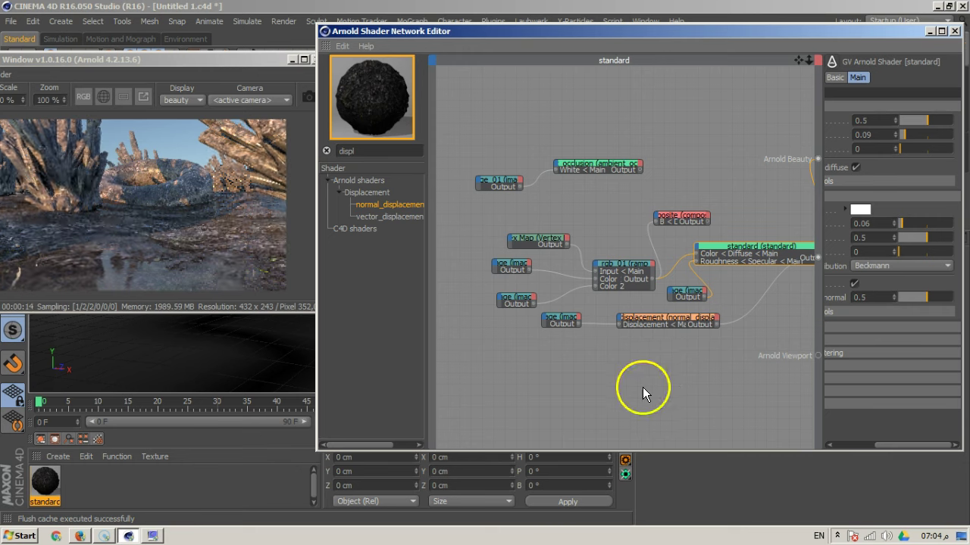
left_click(913, 121)
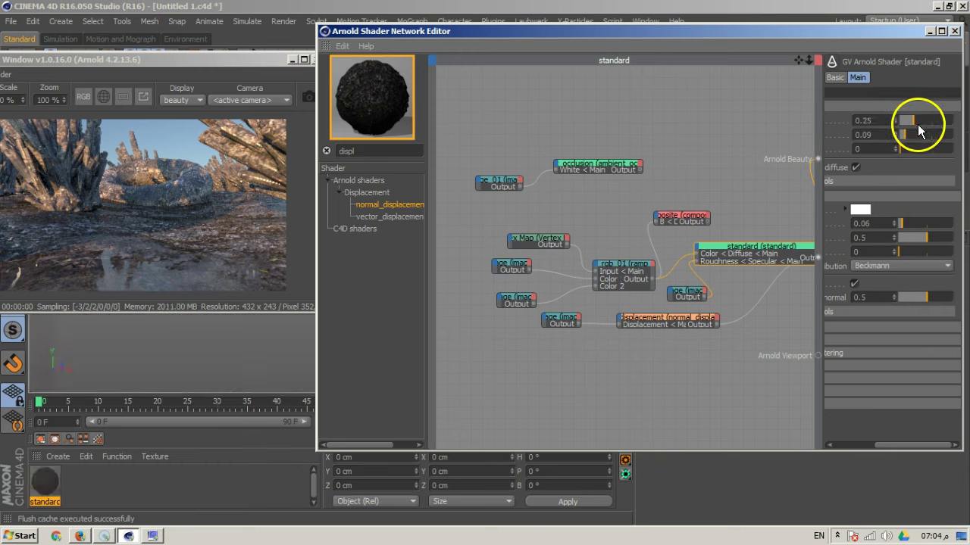
Set the standard shader's diffuse weight to 0.37 and check the result in the IPR render.
left_click(919, 123)
left_click(948, 261)
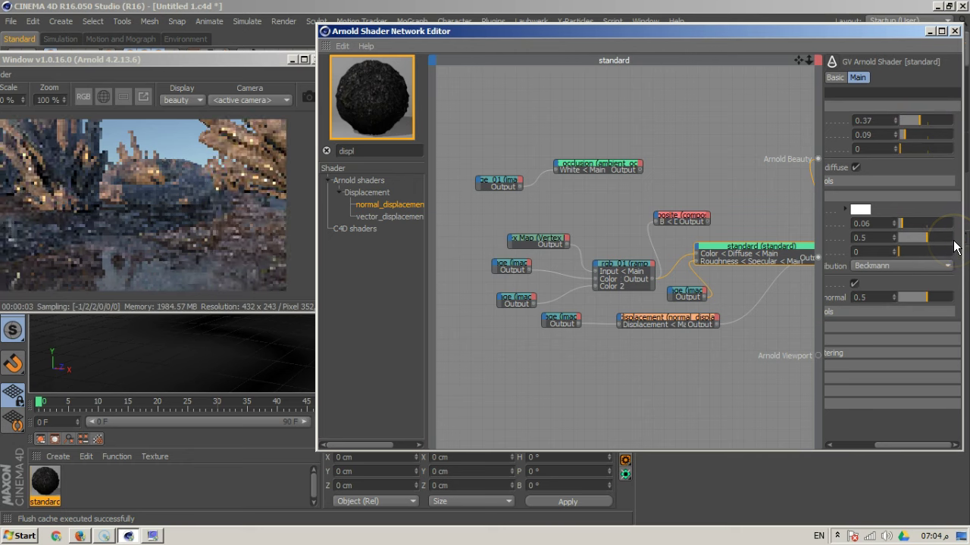
left_click_drag(896, 446, 853, 447)
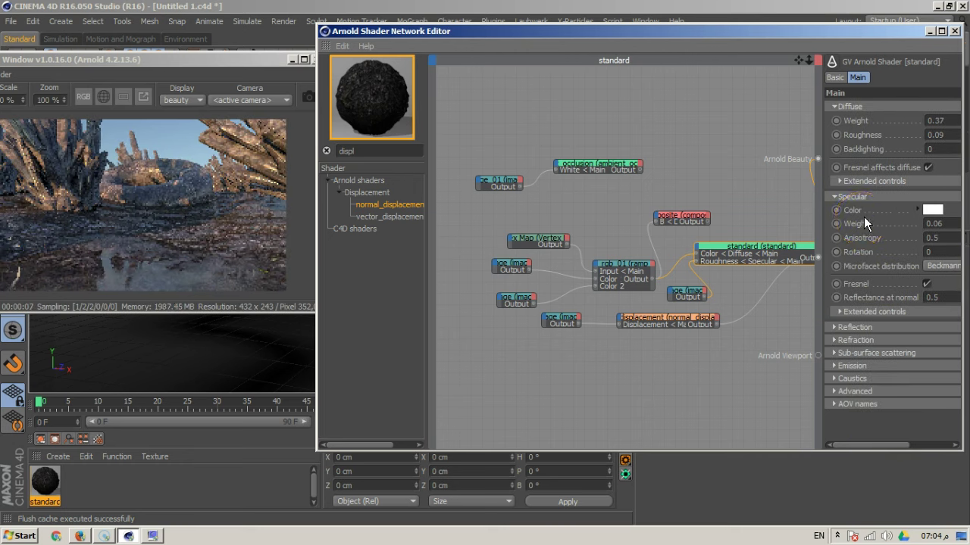
Check the image files behind the ramp's two color inputs, and duplicate the image node feeding its first Color input.
left_click(512, 302)
left_click_drag(642, 33, 495, 38)
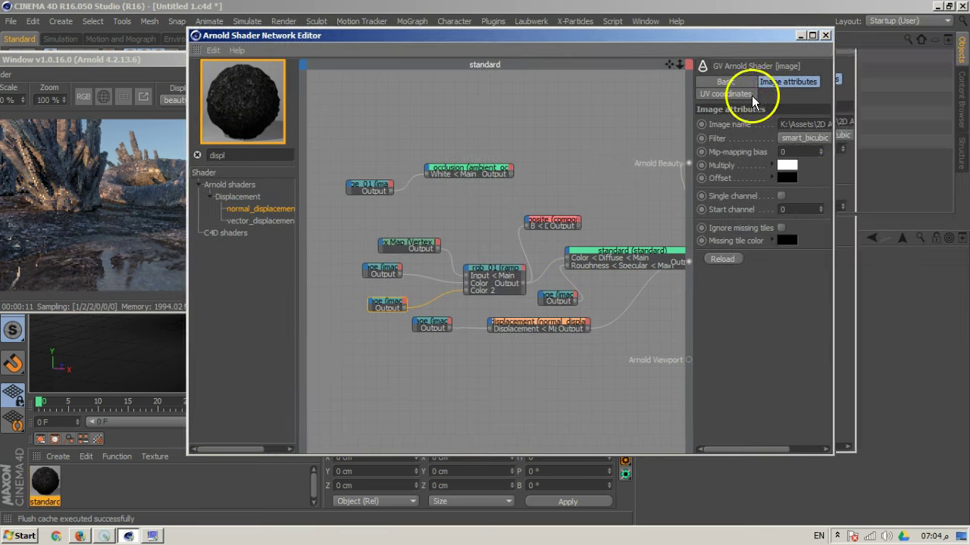
left_click(807, 125)
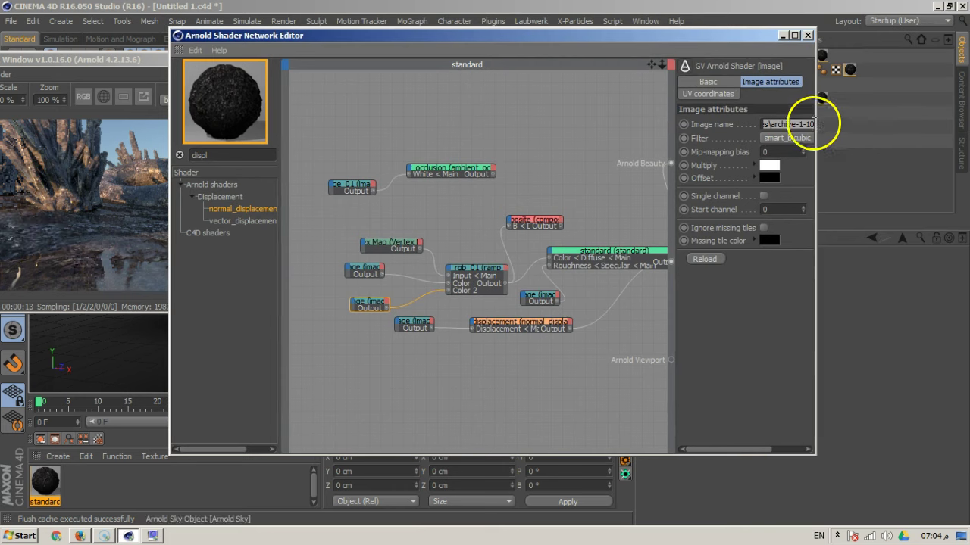
left_click(365, 270)
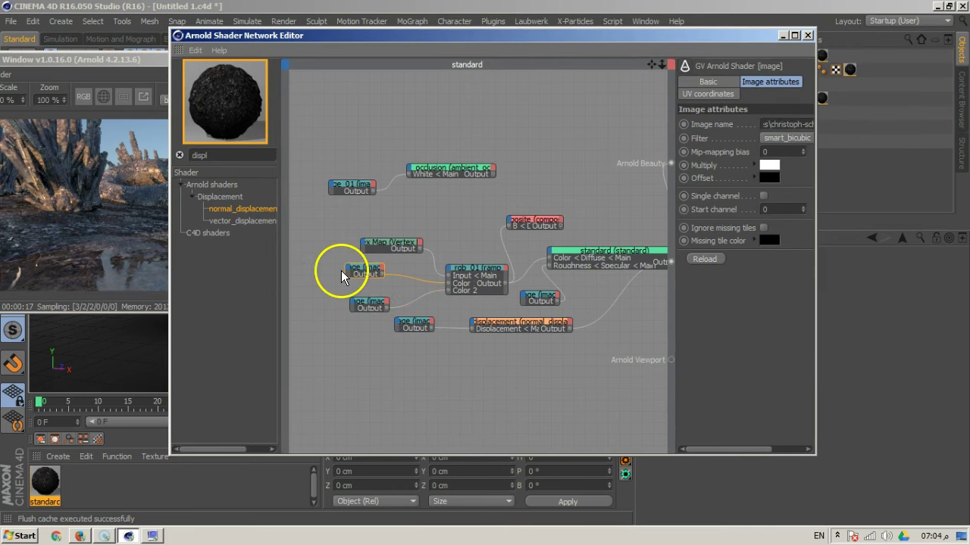
left_click_drag(353, 271, 551, 256, "ctrl")
Try connecting the copied image node to the standard shader's specular weight, and undo that connection.
mouse_move(606, 273)
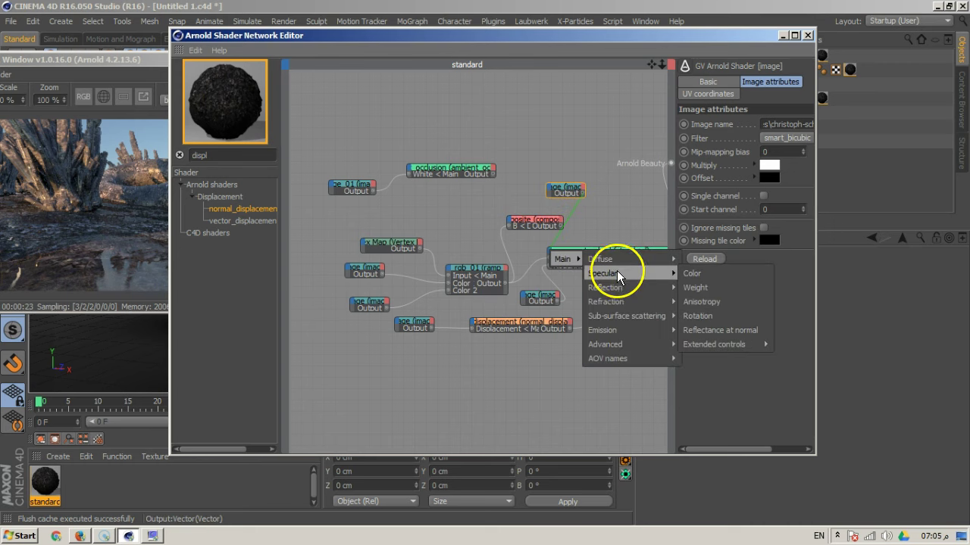
left_click(723, 285)
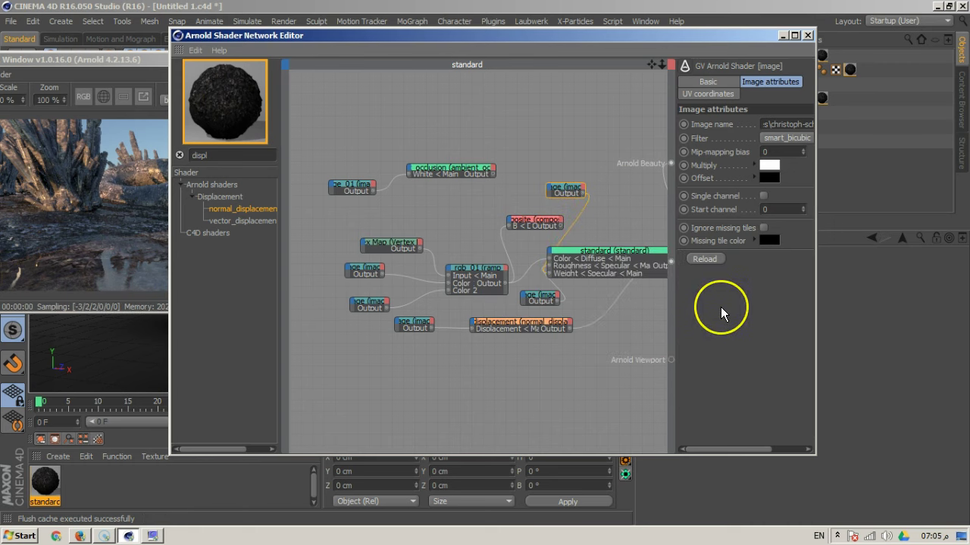
key("ctrl+z")
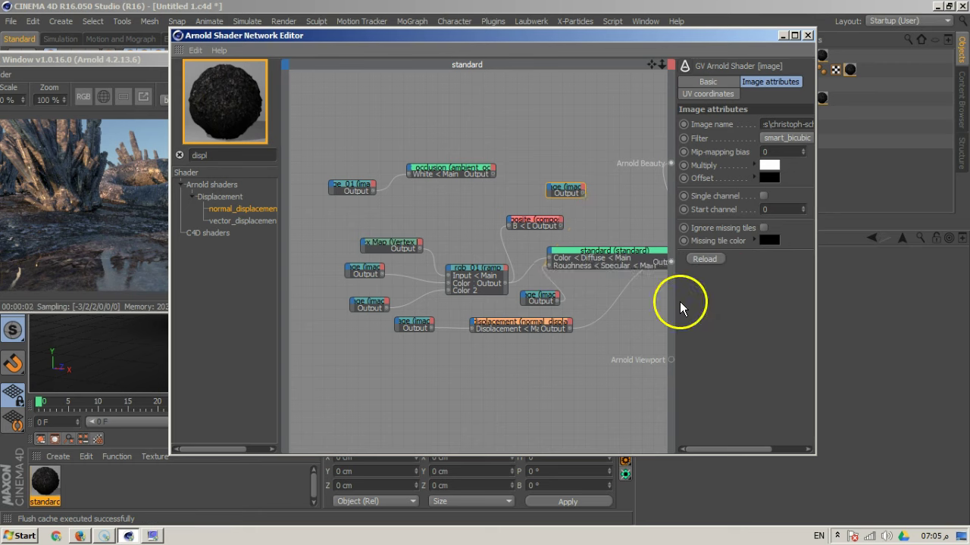
Connect the copied image node to the standard shader's specular color and uncover the IPR render to check it.
left_click_drag(581, 193, 554, 261)
mouse_move(606, 274)
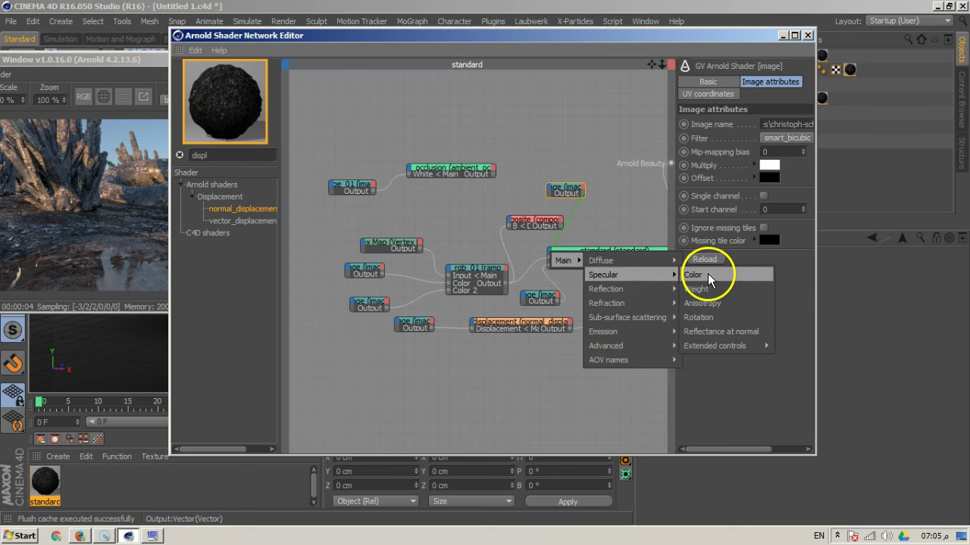
left_click(709, 278)
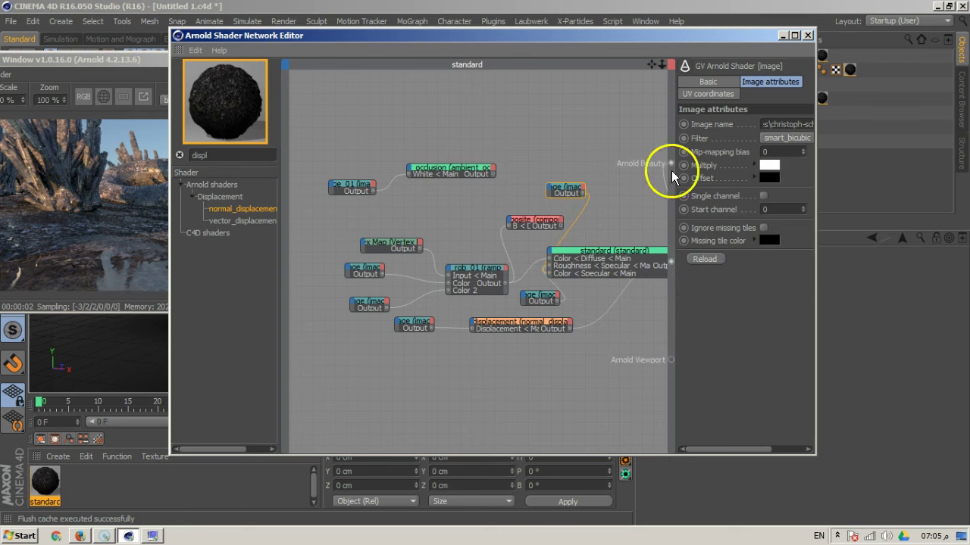
left_click_drag(461, 35, 625, 32)
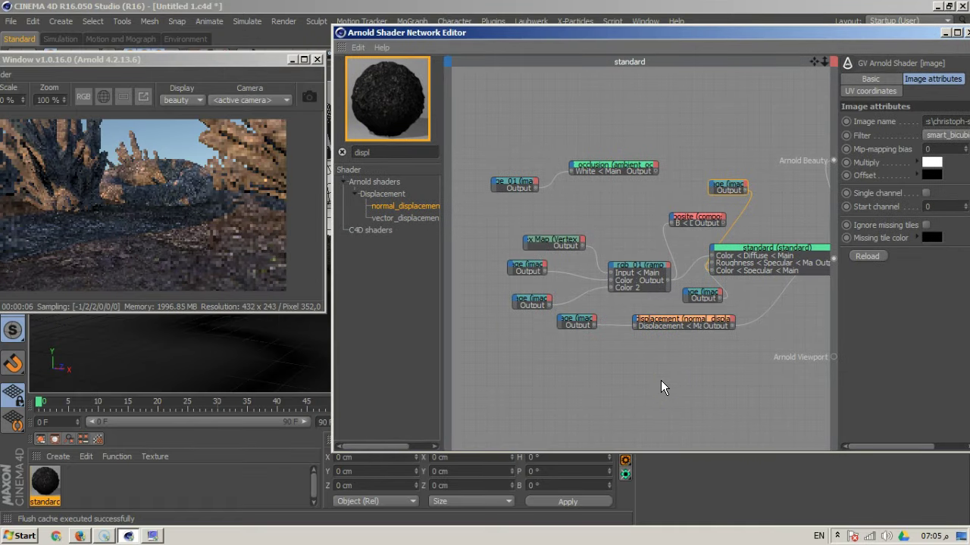
Try a specular weight of 0.47 on the standard shader and check the effect in the IPR render.
left_click_drag(743, 35, 535, 50)
left_click(588, 265)
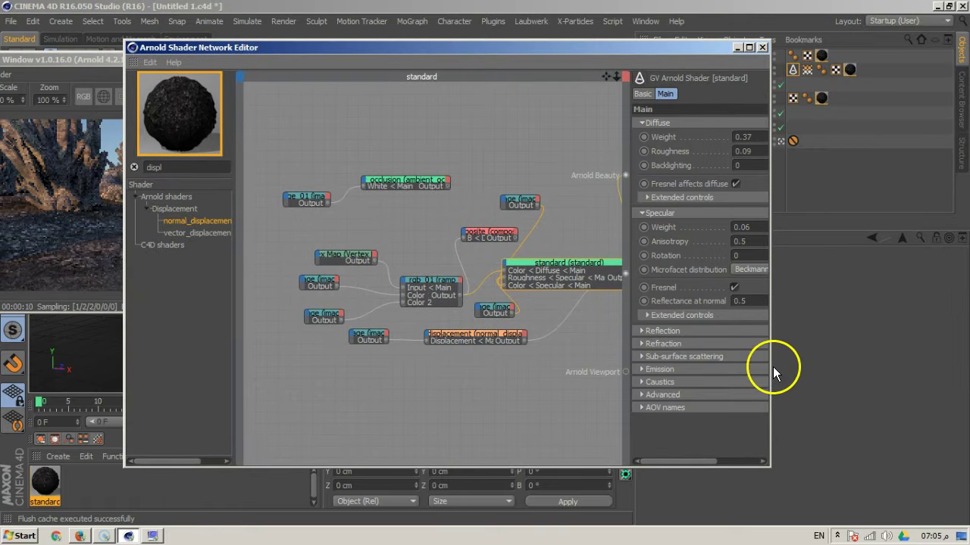
left_click_drag(768, 312, 881, 311)
left_click_drag(821, 459, 854, 458)
left_click_drag(839, 231, 849, 231)
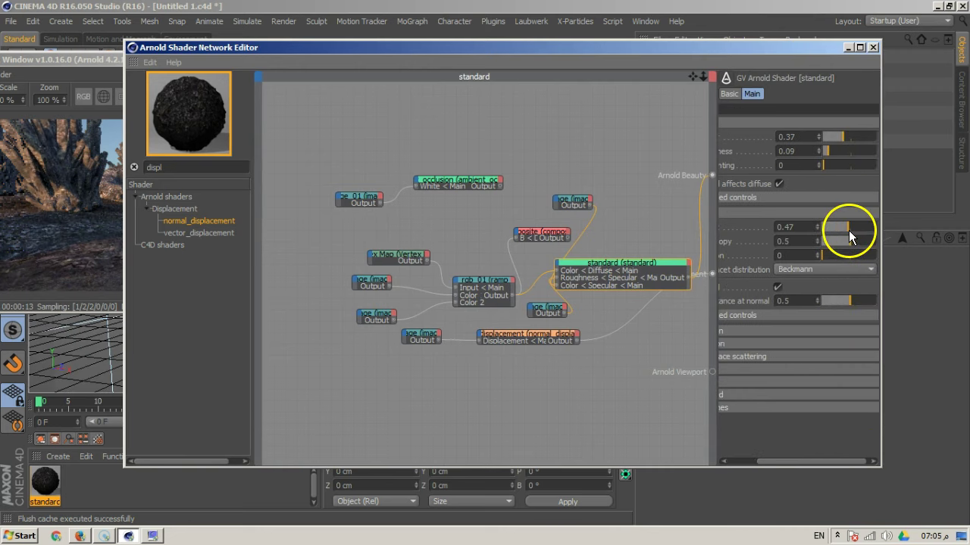
left_click_drag(390, 53, 556, 31)
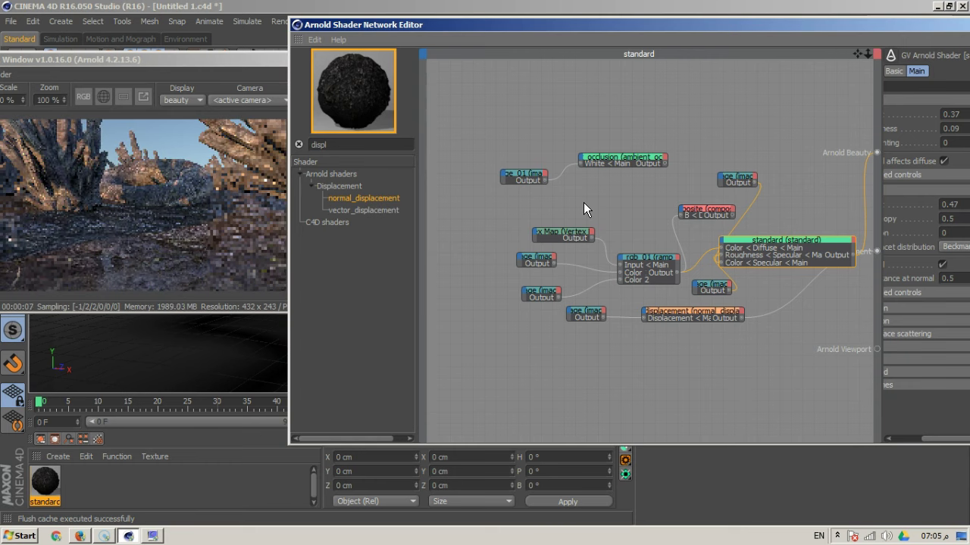
left_click(663, 276)
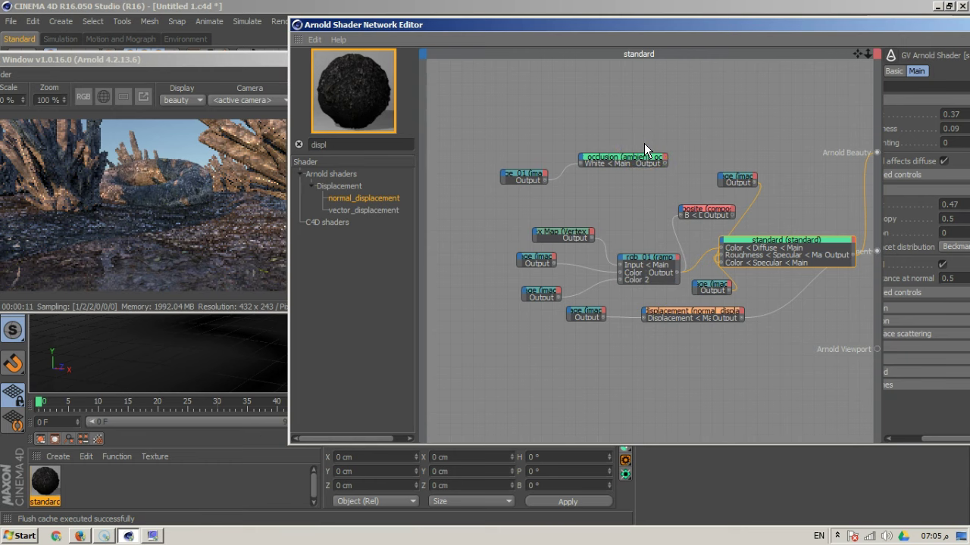
left_click(190, 270)
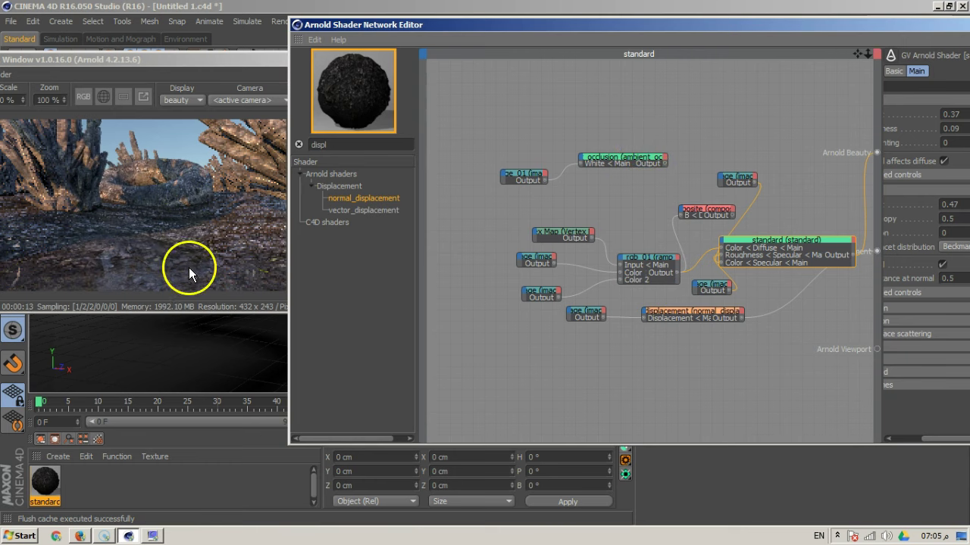
Set the standard shader's specular weight to 0.15 and its reflectance at normal to 0.69.
left_click_drag(512, 25, 480, 46)
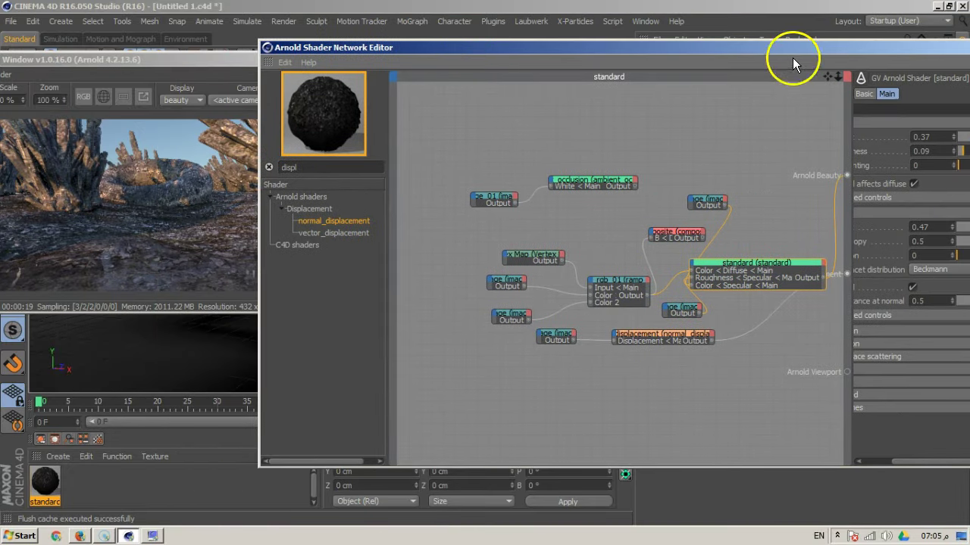
left_click_drag(793, 52, 681, 51)
left_click_drag(867, 229, 864, 228)
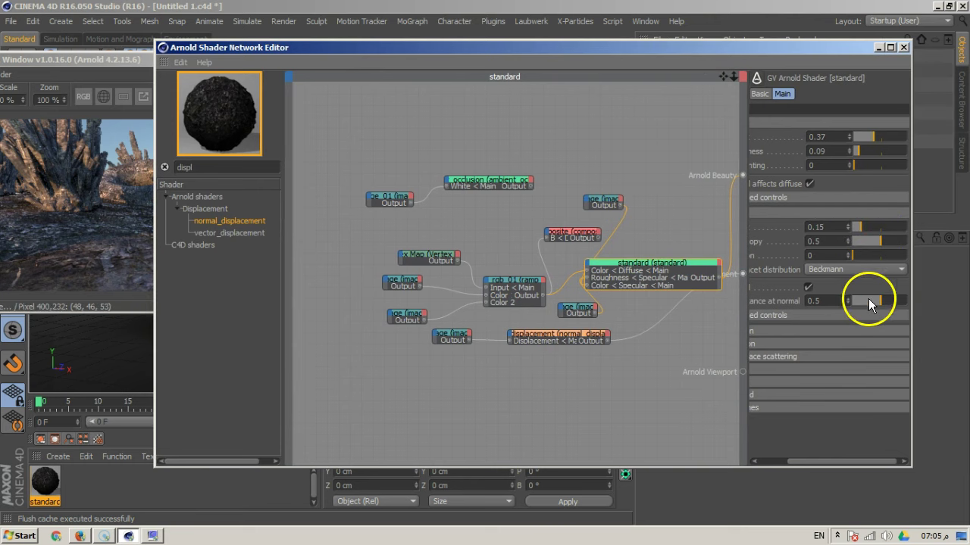
left_click_drag(886, 301, 891, 303)
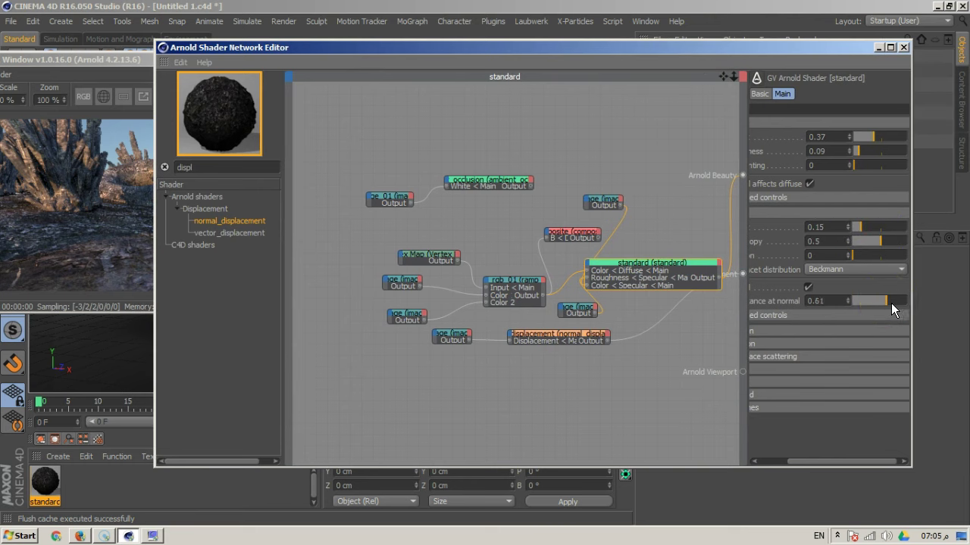
left_click_drag(525, 67, 627, 65)
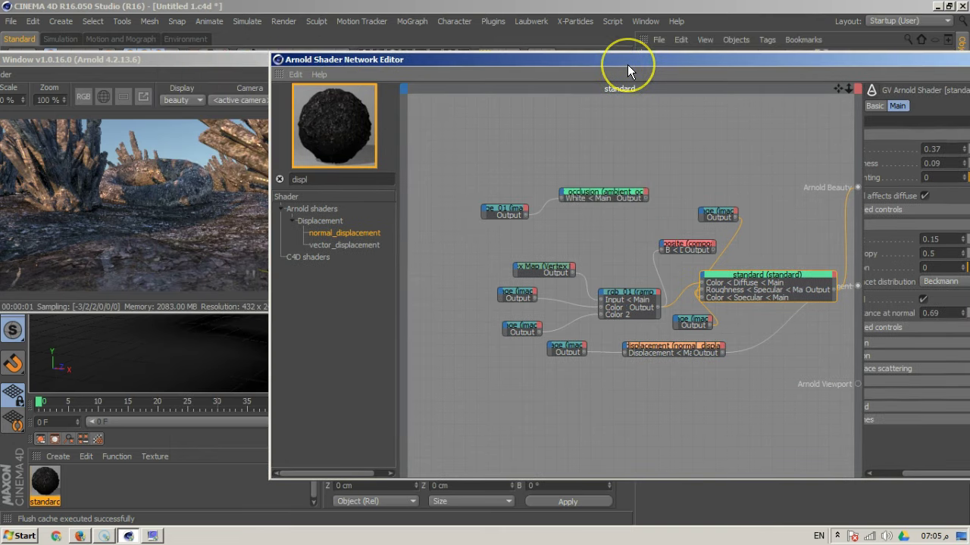
left_click(894, 195)
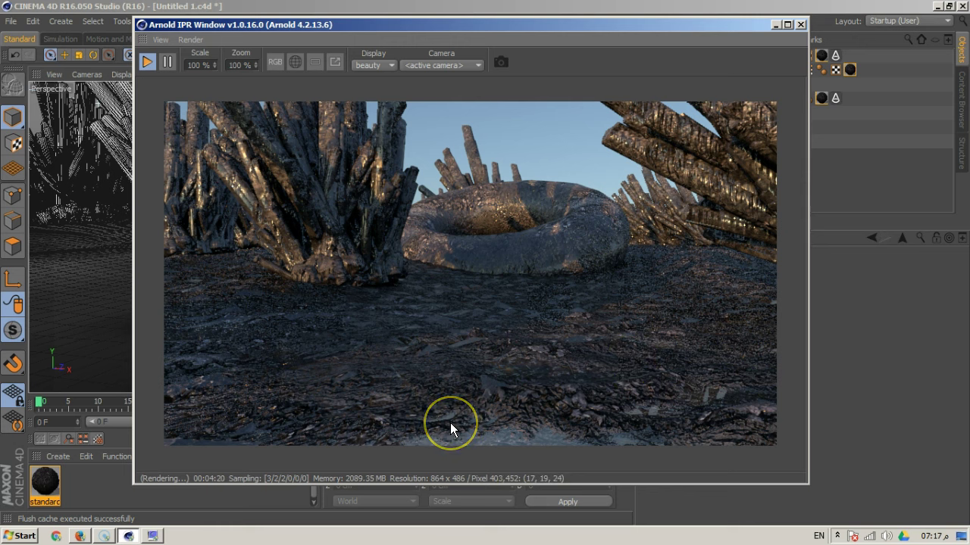
Reposition the IPR window and examine the landscape's material in the full-size render.
mouse_move(450, 423)
left_mouse_down()
mouse_move(509, 411)
mouse_move(460, 428)
left_mouse_up()
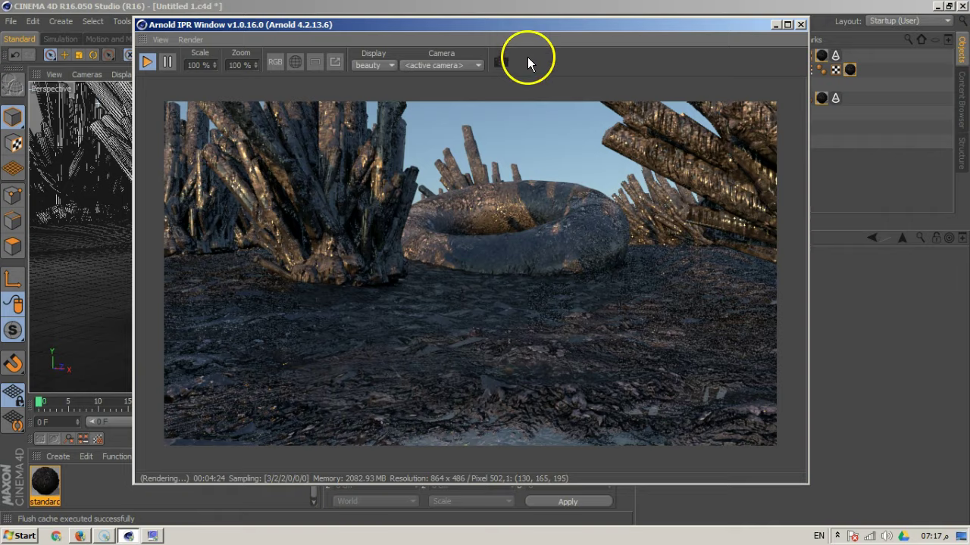
left_click_drag(512, 31, 430, 42)
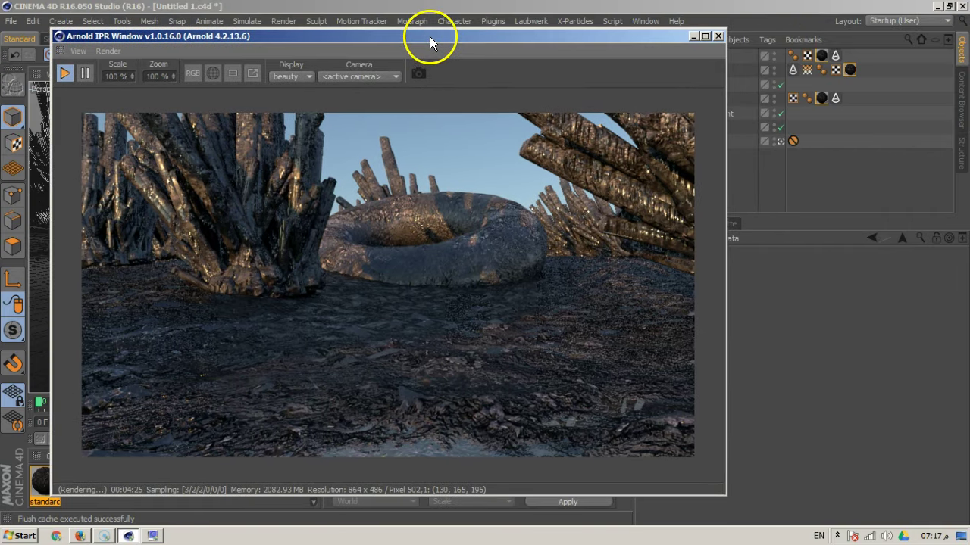